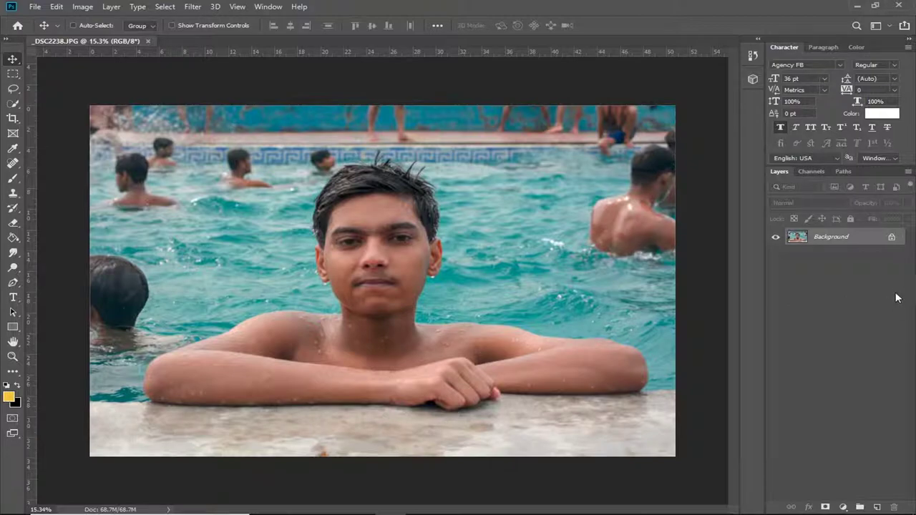
Unlock the Background into Layer 0, duplicate it as Layer 0 copy, and select the copy.
{"action": "left_click", "coordinate": [894, 237]}
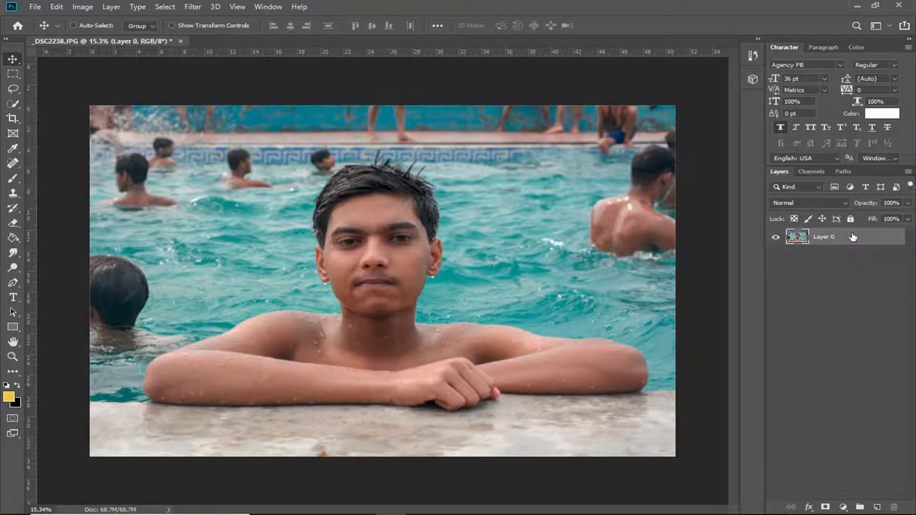
{"action": "key", "text": "ctrl+j"}
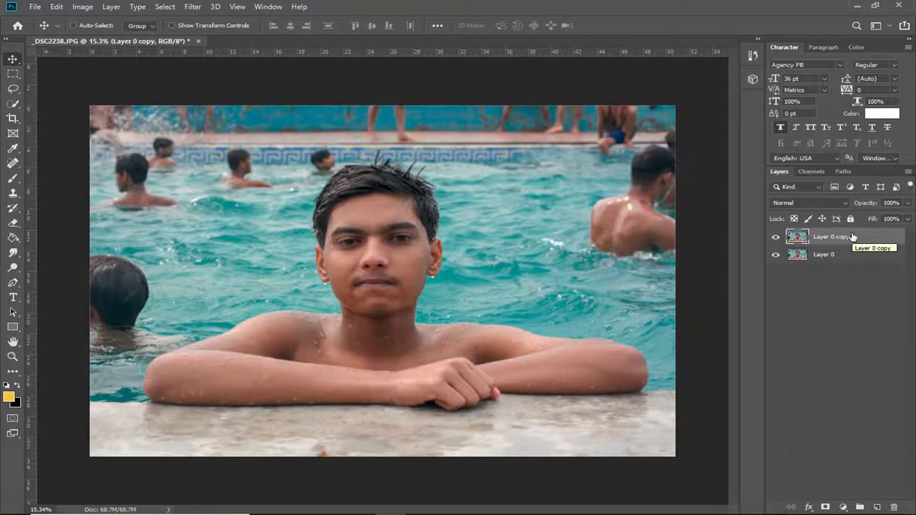
{"action": "left_click", "coordinate": [849, 288]}
{"action": "left_click", "coordinate": [858, 239]}
Set the Spot Healing Brush to about 420 px and heal away the left-edge swimmer's head.
{"action": "left_click", "coordinate": [10, 166]}
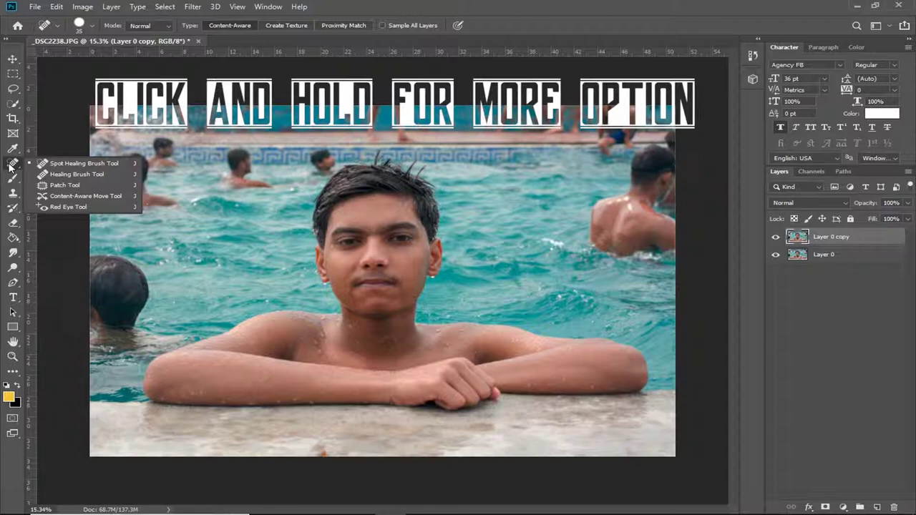
{"action": "left_click", "coordinate": [65, 164]}
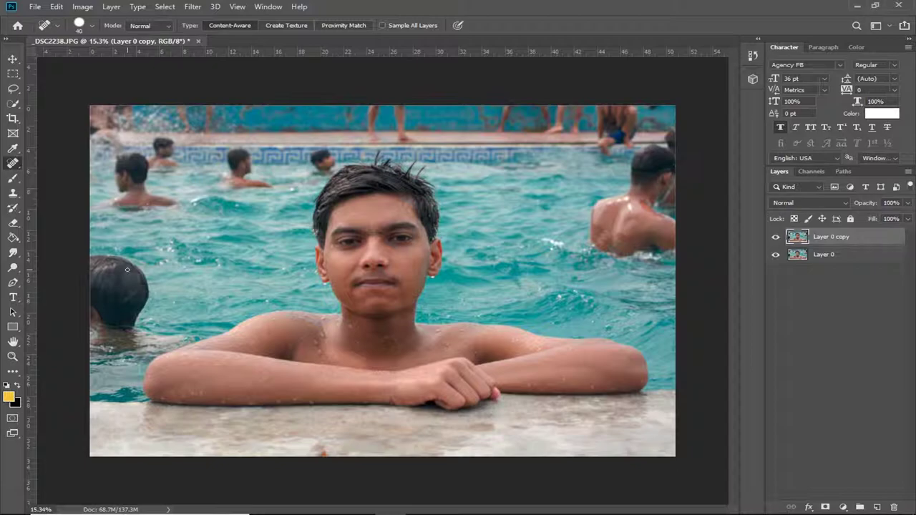
{"action": "key", "text": "bracketright"}
{"action": "left_click", "coordinate": [93, 27]}
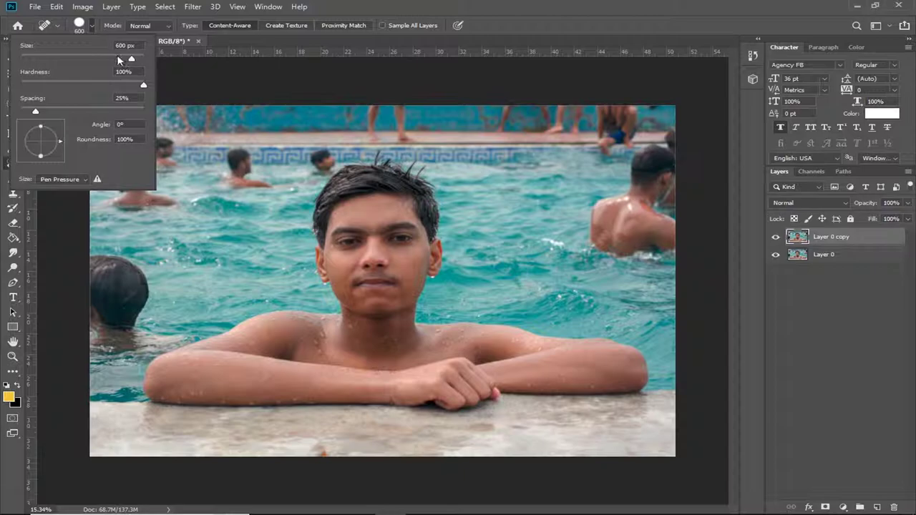
{"action": "left_click_drag", "start_coordinate": [113, 60], "coordinate": [127, 58]}
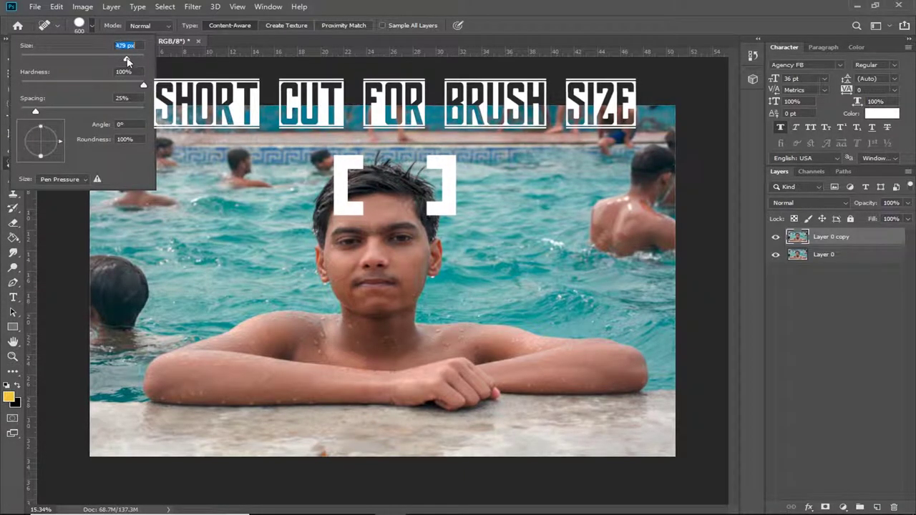
{"action": "key", "text": "Return"}
{"action": "key", "text": "bracketleft"}
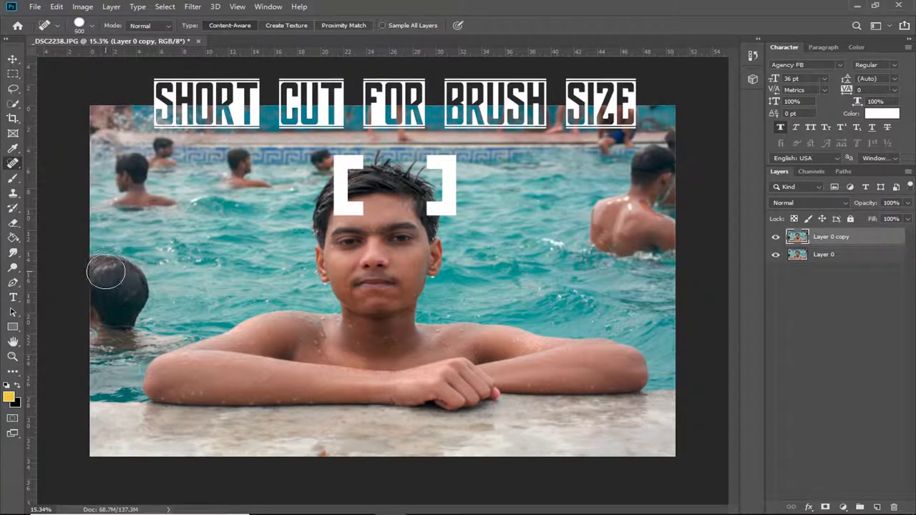
{"action": "mouse_move", "coordinate": [107, 268]}
{"action": "left_mouse_down"}
{"action": "mouse_move", "coordinate": [127, 282]}
{"action": "mouse_move", "coordinate": [131, 303]}
{"action": "mouse_move", "coordinate": [97, 306]}
{"action": "mouse_move", "coordinate": [93, 290]}
{"action": "mouse_move", "coordinate": [100, 334]}
{"action": "mouse_move", "coordinate": [164, 322]}
{"action": "mouse_move", "coordinate": [122, 329]}
{"action": "mouse_move", "coordinate": [113, 314]}
{"action": "left_mouse_up"}
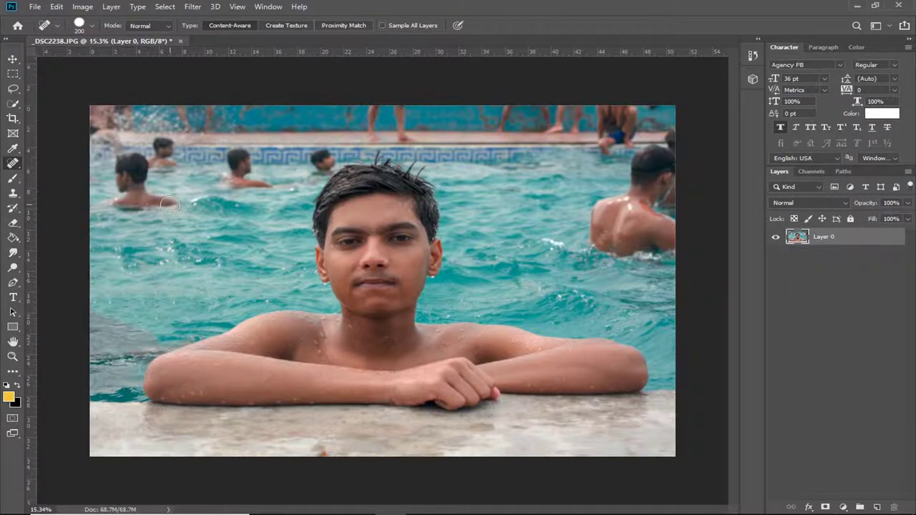
Heal the left swimmer's shoulders, the small left swimmer and its head, and a pinkish water spot.
{"action": "mouse_move", "coordinate": [170, 204]}
{"action": "left_mouse_down"}
{"action": "mouse_move", "coordinate": [119, 181]}
{"action": "mouse_move", "coordinate": [126, 199]}
{"action": "mouse_move", "coordinate": [141, 200]}
{"action": "left_mouse_up"}
{"action": "left_click_drag", "start_coordinate": [125, 170], "coordinate": [130, 177]}
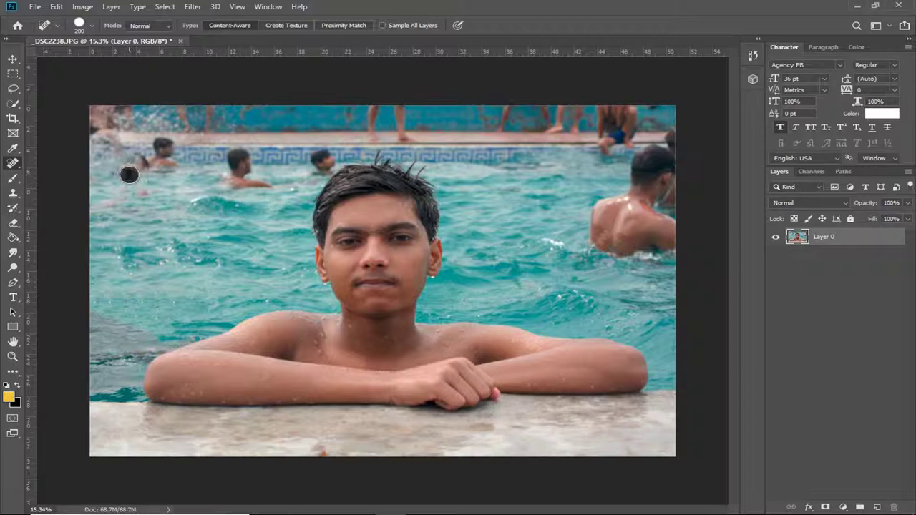
{"action": "left_click", "coordinate": [145, 193]}
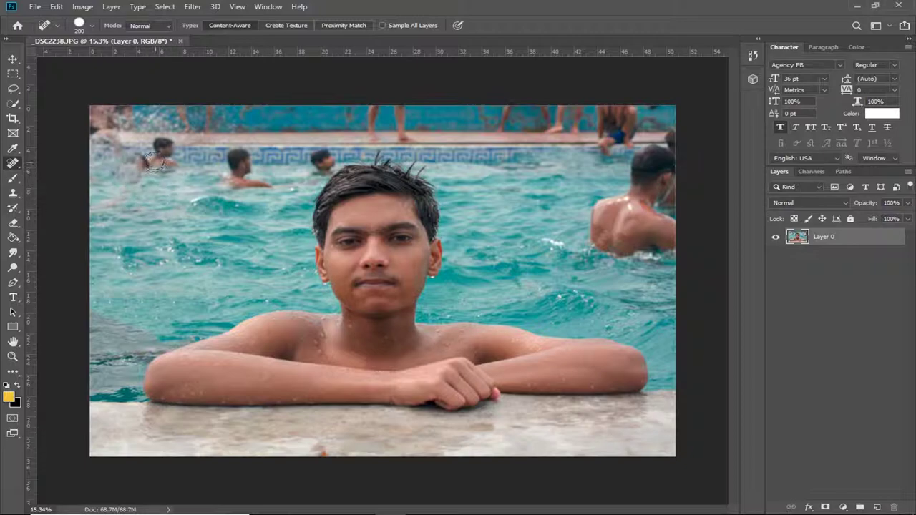
{"action": "left_click", "coordinate": [138, 161]}
Heal away the middle-left swimmer and the standing legs along the top centre edge.
{"action": "mouse_move", "coordinate": [261, 186]}
{"action": "left_mouse_down"}
{"action": "mouse_move", "coordinate": [234, 165]}
{"action": "mouse_move", "coordinate": [247, 175]}
{"action": "left_mouse_up"}
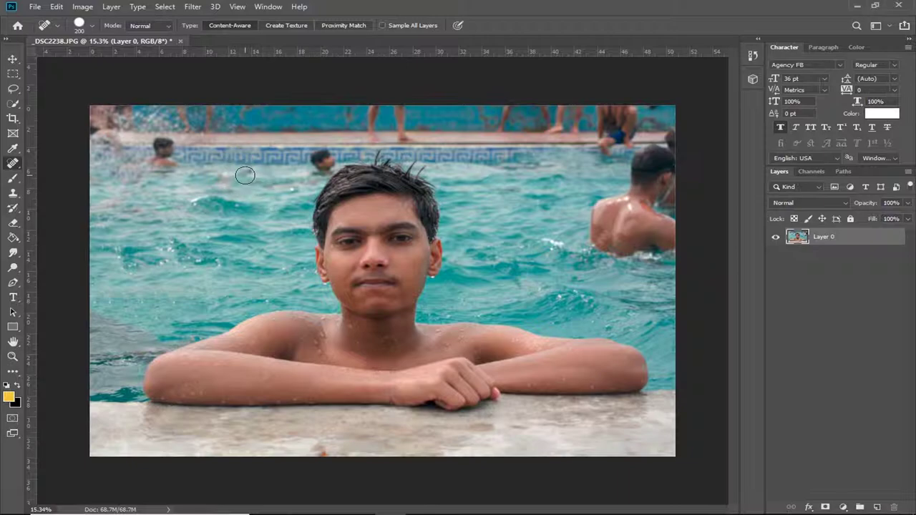
{"action": "left_click_drag", "start_coordinate": [400, 115], "coordinate": [400, 135]}
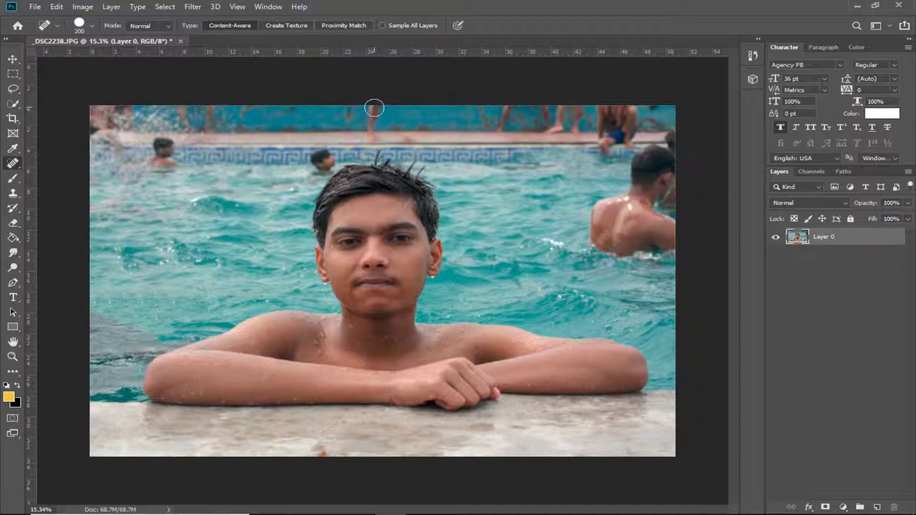
{"action": "left_click_drag", "start_coordinate": [374, 107], "coordinate": [375, 132]}
{"action": "left_click_drag", "start_coordinate": [507, 108], "coordinate": [503, 129]}
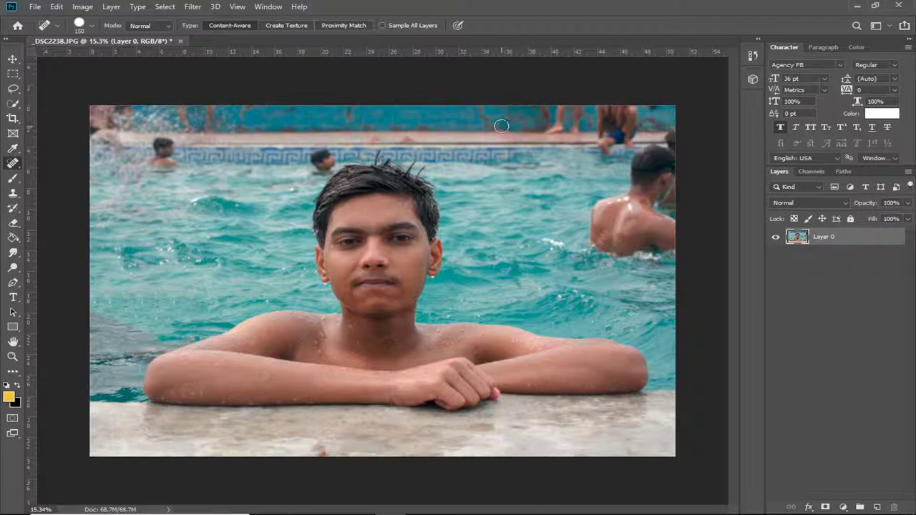
{"action": "left_click_drag", "start_coordinate": [508, 109], "coordinate": [504, 135]}
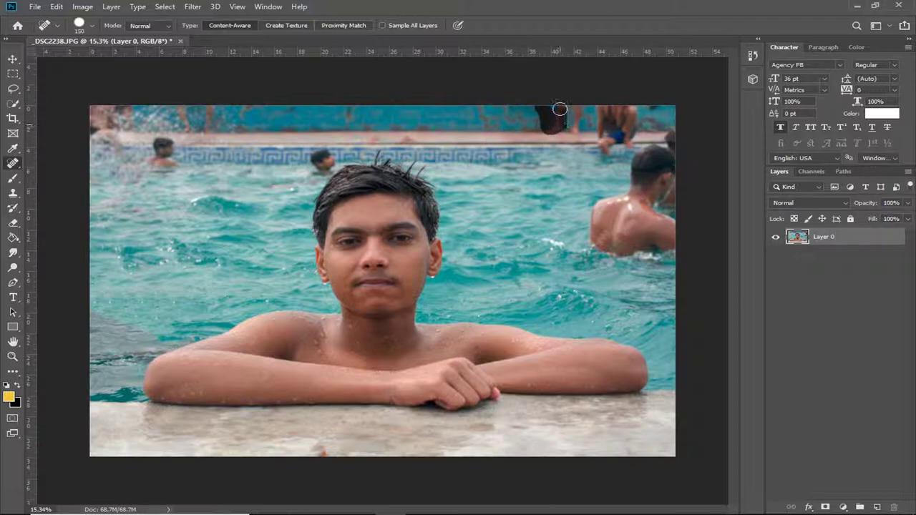
Undo the blurry heal on the top-right figure, then heal the top-left edge figures.
{"action": "left_click_drag", "start_coordinate": [544, 111], "coordinate": [562, 133]}
{"action": "mouse_move", "coordinate": [578, 100]}
{"action": "left_mouse_down"}
{"action": "mouse_move", "coordinate": [576, 131]}
{"action": "mouse_move", "coordinate": [636, 121]}
{"action": "mouse_move", "coordinate": [618, 109]}
{"action": "left_mouse_up"}
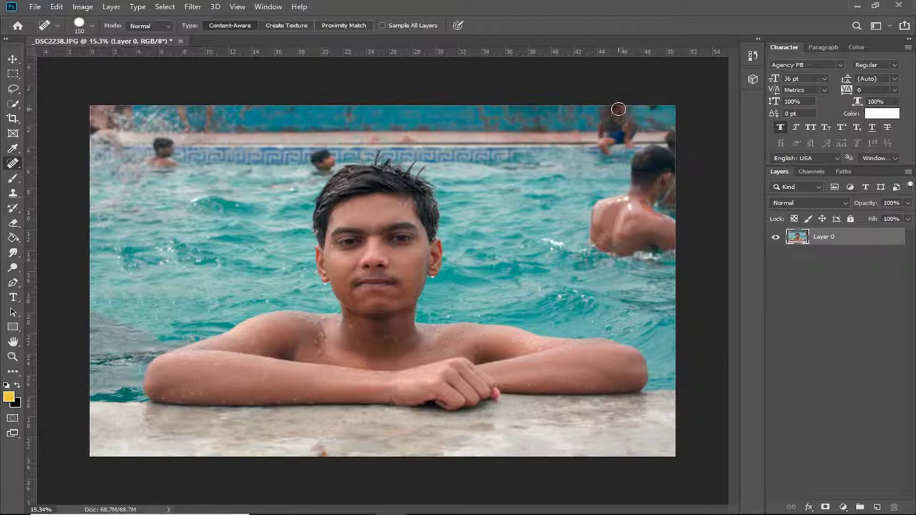
{"action": "key", "text": "ctrl+z"}
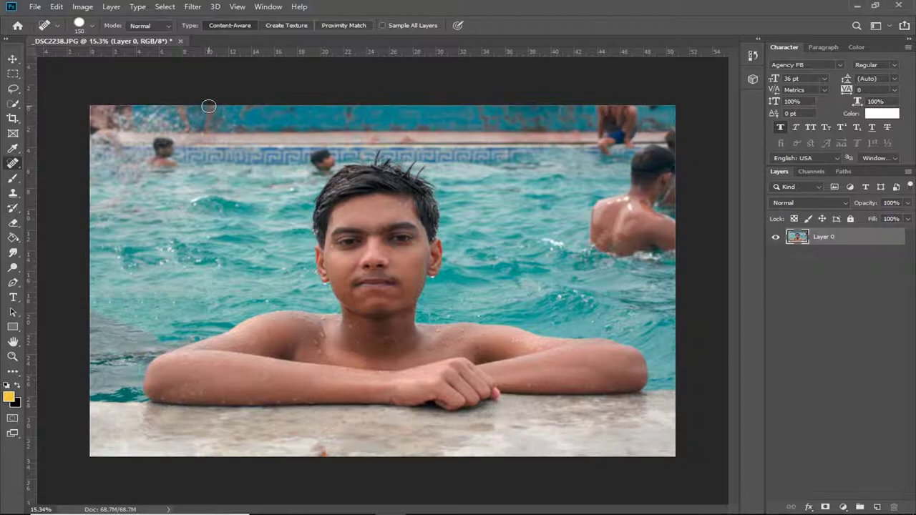
{"action": "mouse_move", "coordinate": [209, 106]}
{"action": "left_mouse_down"}
{"action": "mouse_move", "coordinate": [207, 128]}
{"action": "mouse_move", "coordinate": [185, 129]}
{"action": "left_mouse_up"}
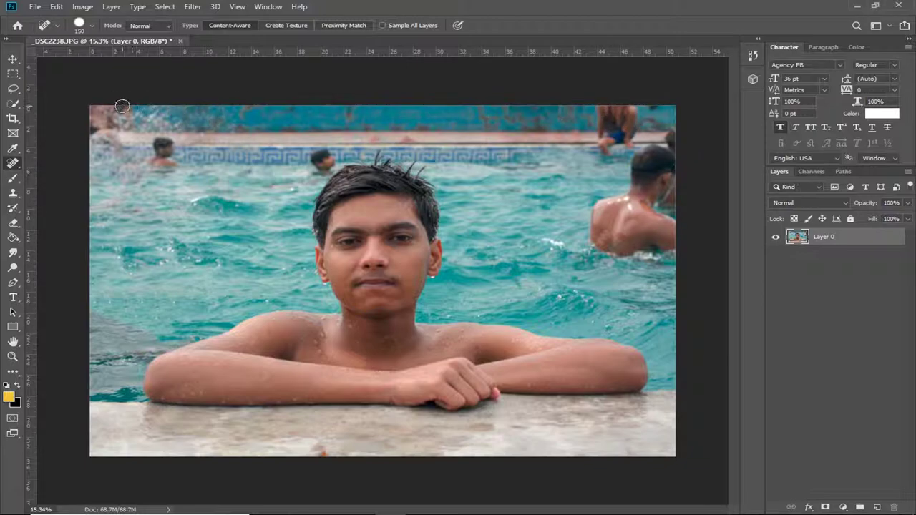
{"action": "left_click_drag", "start_coordinate": [121, 106], "coordinate": [100, 112]}
Undo the corner heal and patch the top-left figure with nearby wall, discarding a trial swimmer-head patch.
{"action": "key", "text": "ctrl+z"}
{"action": "left_click", "coordinate": [13, 163]}
{"action": "left_click", "coordinate": [80, 183]}
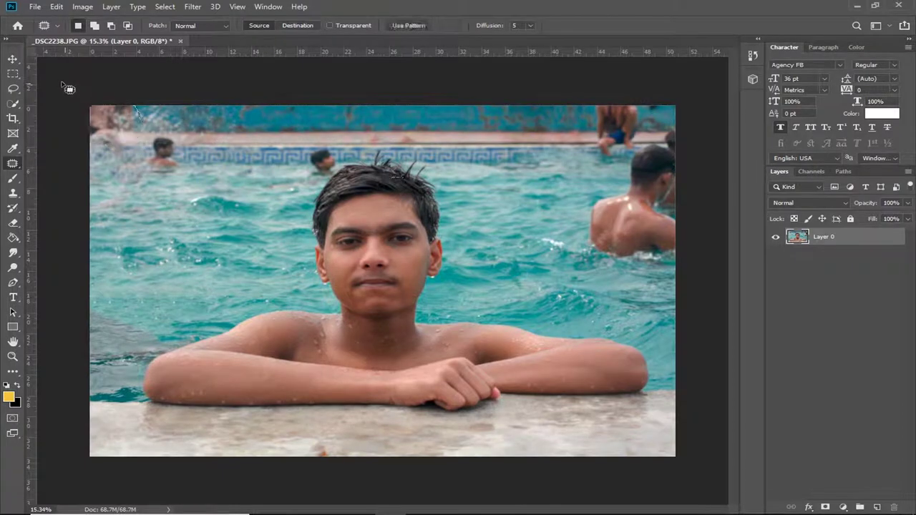
{"action": "mouse_move", "coordinate": [145, 143]}
{"action": "left_mouse_down"}
{"action": "mouse_move", "coordinate": [136, 118]}
{"action": "mouse_move", "coordinate": [230, 119]}
{"action": "left_mouse_up"}
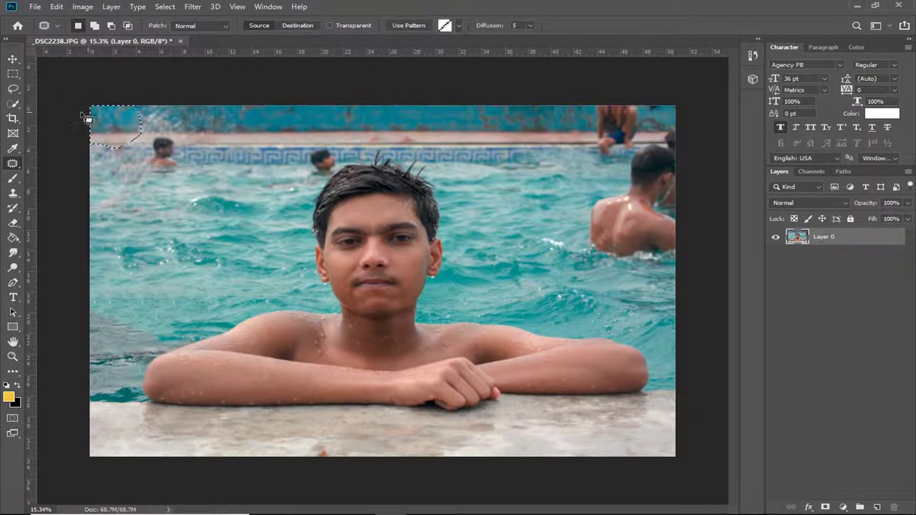
{"action": "key", "text": "ctrl+d"}
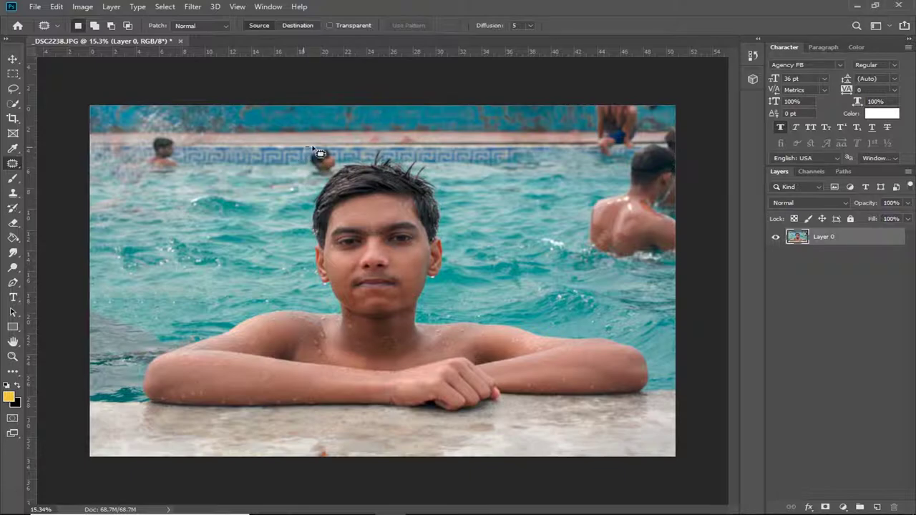
{"action": "mouse_move", "coordinate": [313, 148]}
{"action": "left_mouse_down"}
{"action": "mouse_move", "coordinate": [339, 148]}
{"action": "mouse_move", "coordinate": [326, 170]}
{"action": "mouse_move", "coordinate": [300, 153]}
{"action": "mouse_move", "coordinate": [436, 160]}
{"action": "left_mouse_up"}
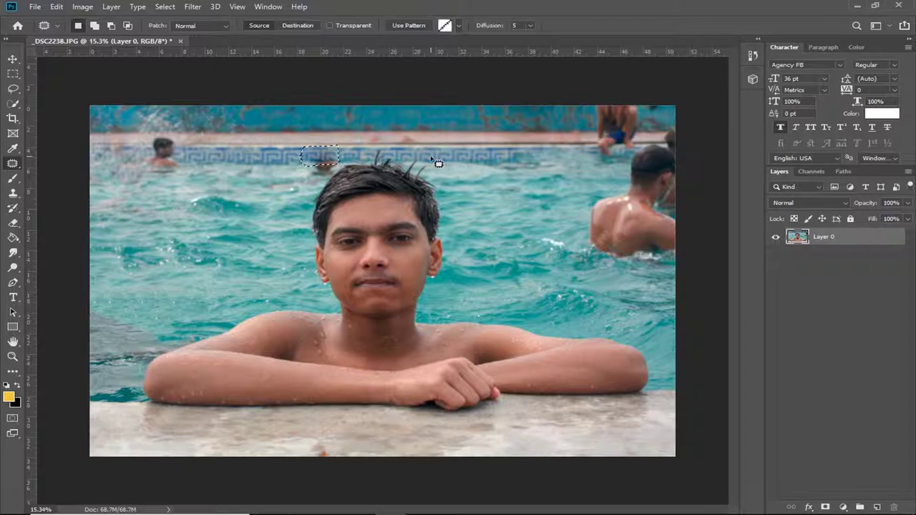
{"action": "key", "text": "ctrl+z"}
{"action": "key", "text": "ctrl+z"}
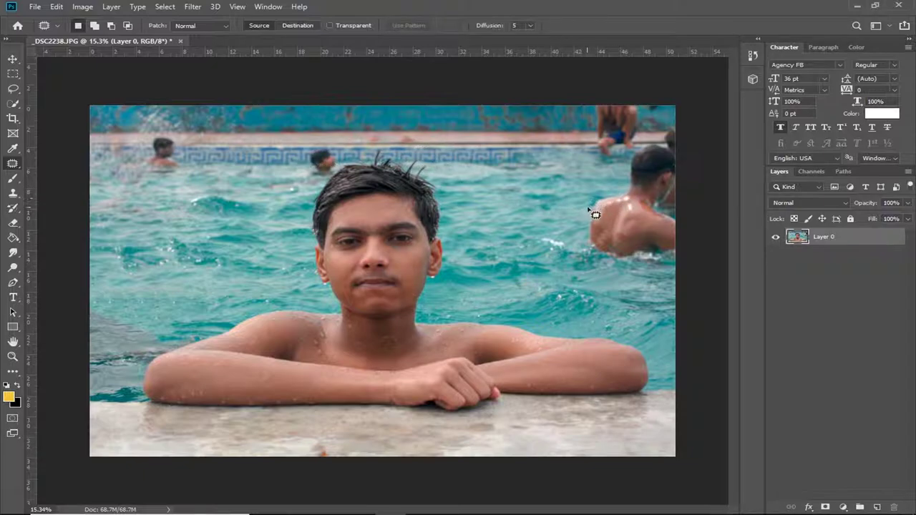
Spot-heal the small left swimmer and the large right swimmer, then touch up the right area.
{"action": "right_click", "coordinate": [13, 163]}
{"action": "left_click", "coordinate": [64, 165]}
{"action": "left_click_drag", "start_coordinate": [154, 143], "coordinate": [185, 164]}
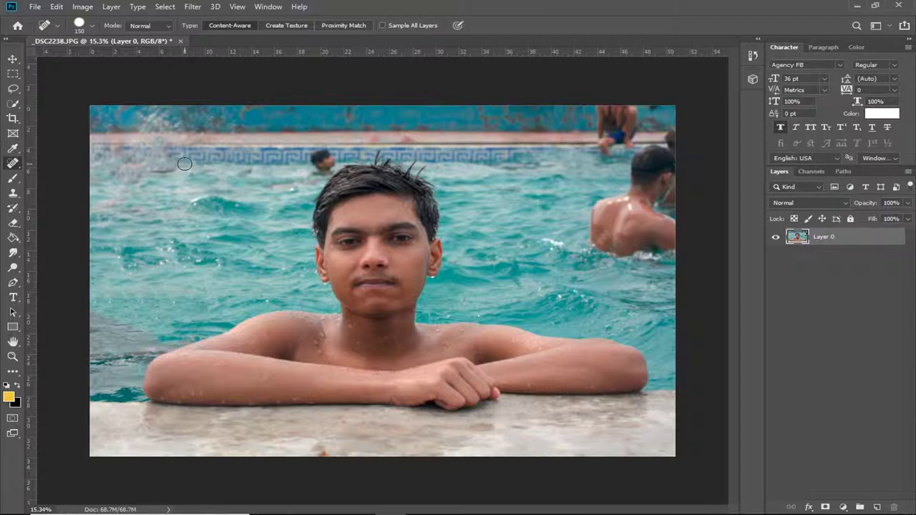
{"action": "mouse_move", "coordinate": [593, 249]}
{"action": "left_mouse_down"}
{"action": "mouse_move", "coordinate": [646, 252]}
{"action": "mouse_move", "coordinate": [678, 146]}
{"action": "left_mouse_up"}
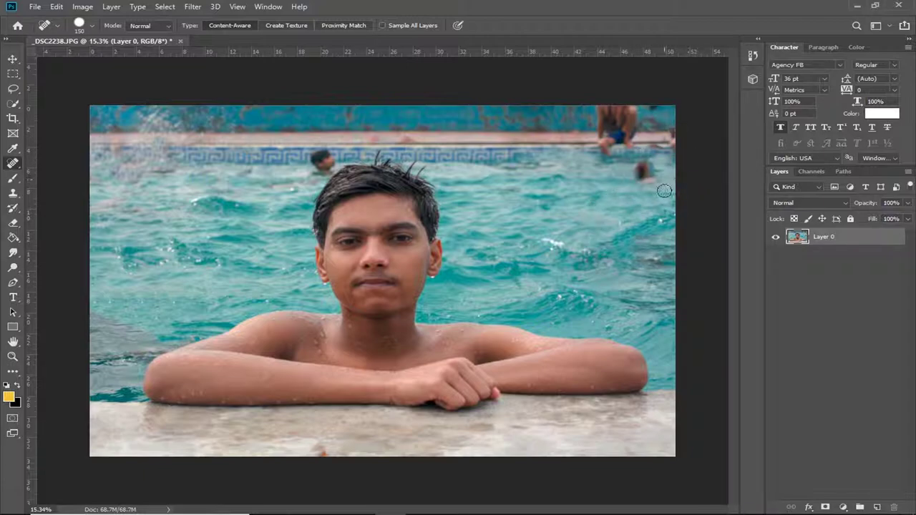
{"action": "mouse_move", "coordinate": [650, 186]}
{"action": "left_mouse_down"}
{"action": "mouse_move", "coordinate": [648, 172]}
{"action": "mouse_move", "coordinate": [669, 151]}
{"action": "left_mouse_up"}
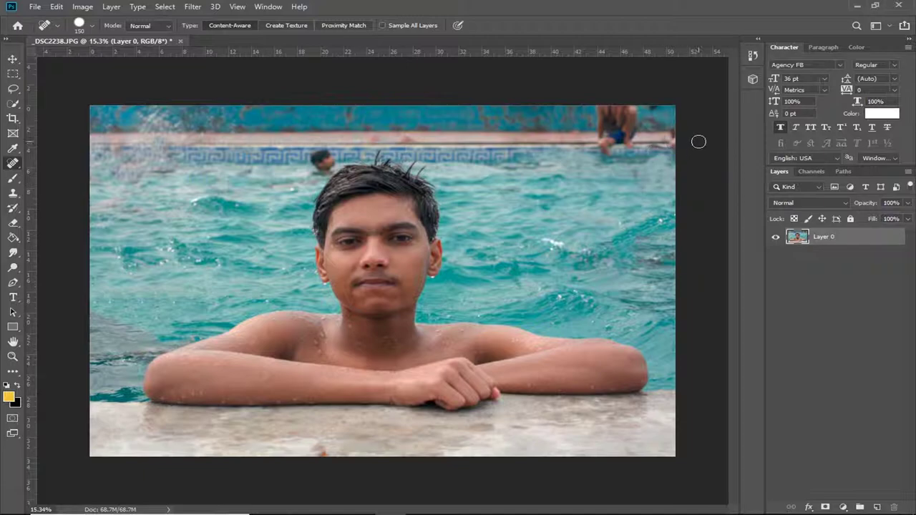
Zoom in on the seated figure at the top edge, then select the Clone Stamp Tool.
{"action": "key", "text": "z"}
{"action": "left_click", "coordinate": [594, 95]}
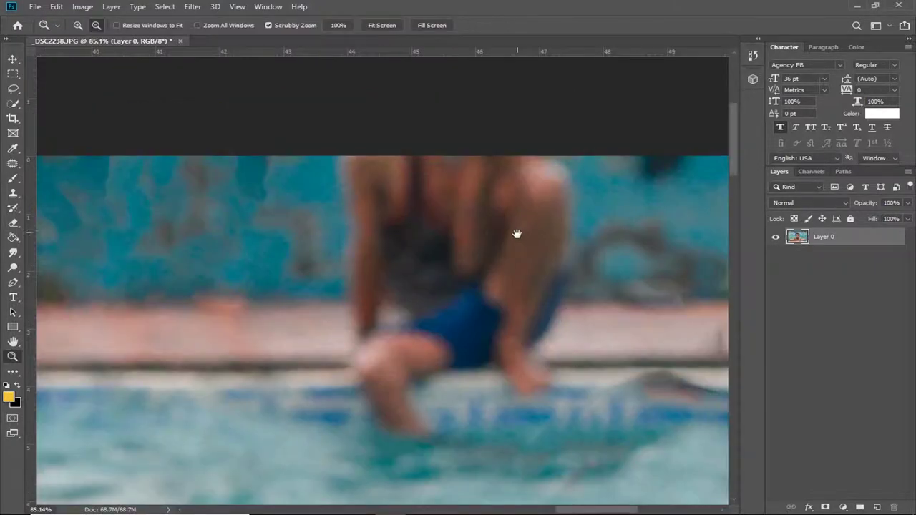
{"action": "left_click_drag", "start_coordinate": [516, 237], "coordinate": [472, 210]}
{"action": "left_click_drag", "start_coordinate": [530, 223], "coordinate": [300, 204]}
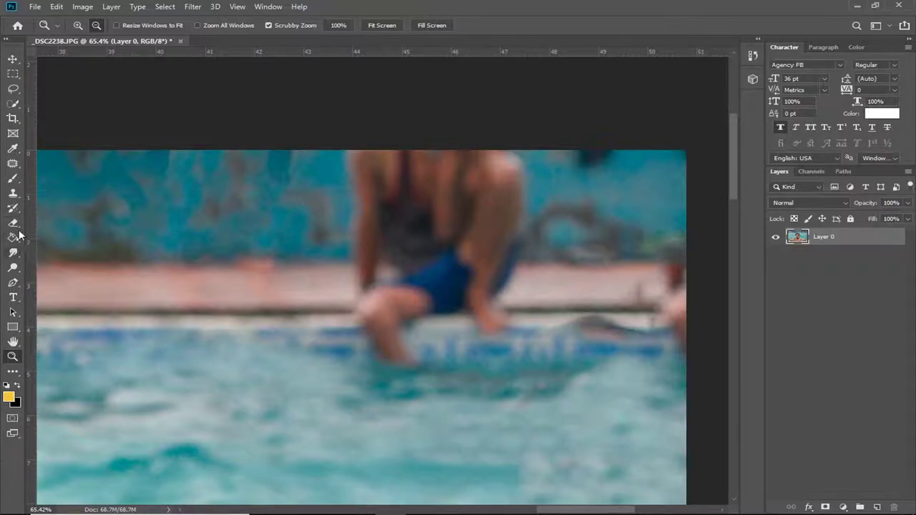
{"action": "left_click", "coordinate": [14, 193]}
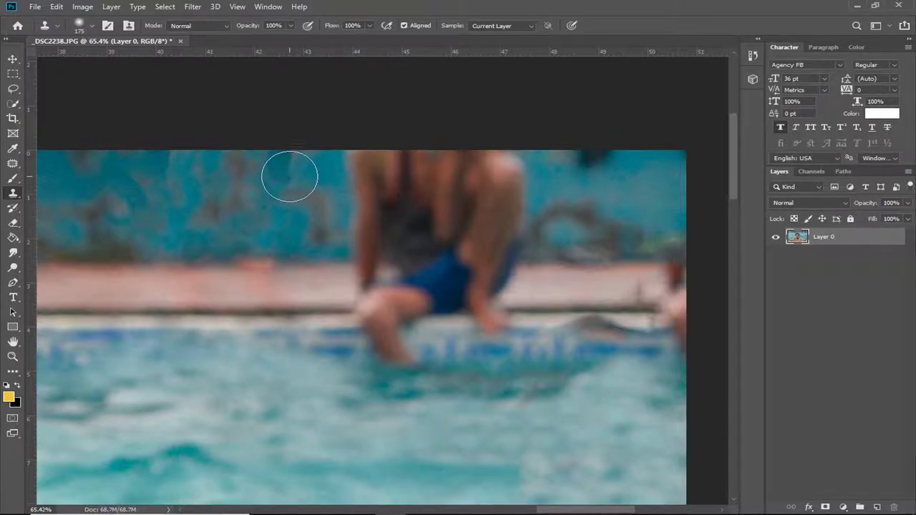
Sample the blue wall and clone it over the seated person's shoulder and its right edge.
{"action": "key", "text": "c"}
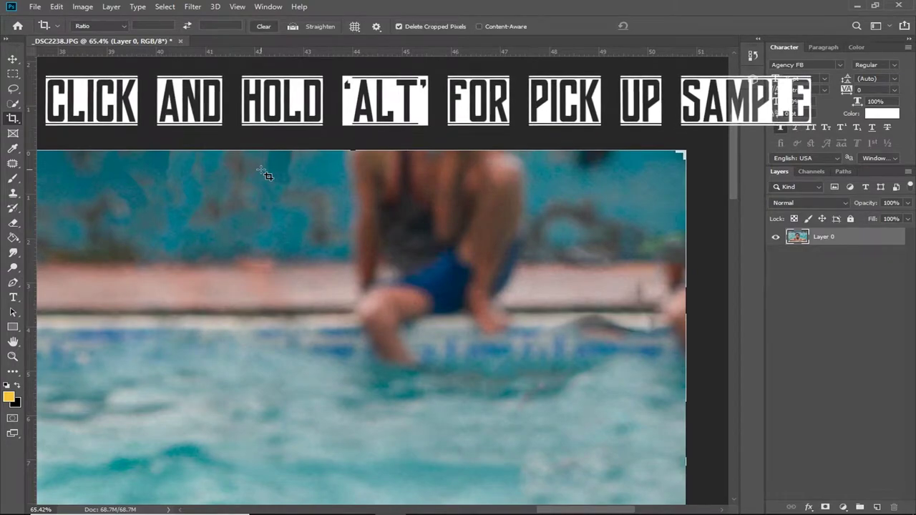
{"action": "key", "text": "s"}
{"action": "key", "text": "alt"}
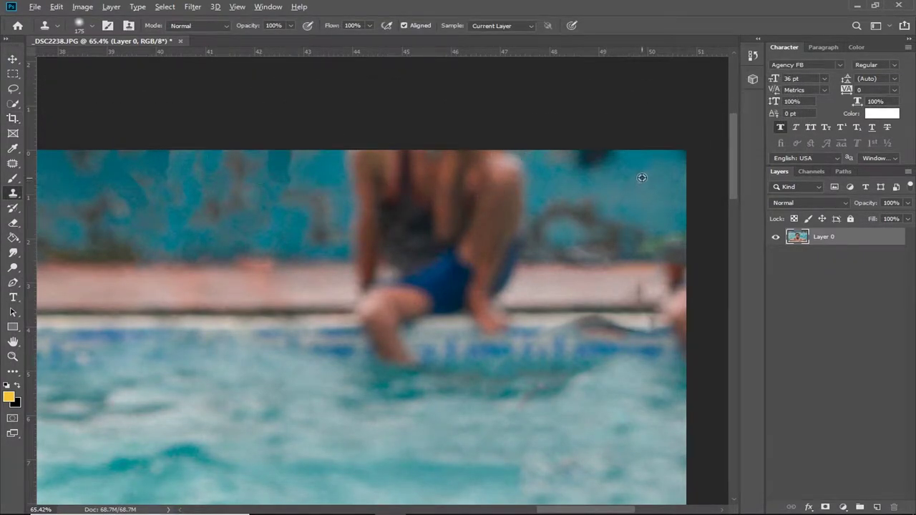
{"action": "left_click", "coordinate": [639, 170], "text": "alt"}
{"action": "mouse_move", "coordinate": [501, 172]}
{"action": "left_mouse_down"}
{"action": "mouse_move", "coordinate": [470, 159]}
{"action": "mouse_move", "coordinate": [509, 186]}
{"action": "mouse_move", "coordinate": [512, 206]}
{"action": "mouse_move", "coordinate": [497, 213]}
{"action": "left_mouse_up"}
{"action": "left_click", "coordinate": [646, 186], "text": "alt"}
{"action": "left_click", "coordinate": [648, 203], "text": "alt"}
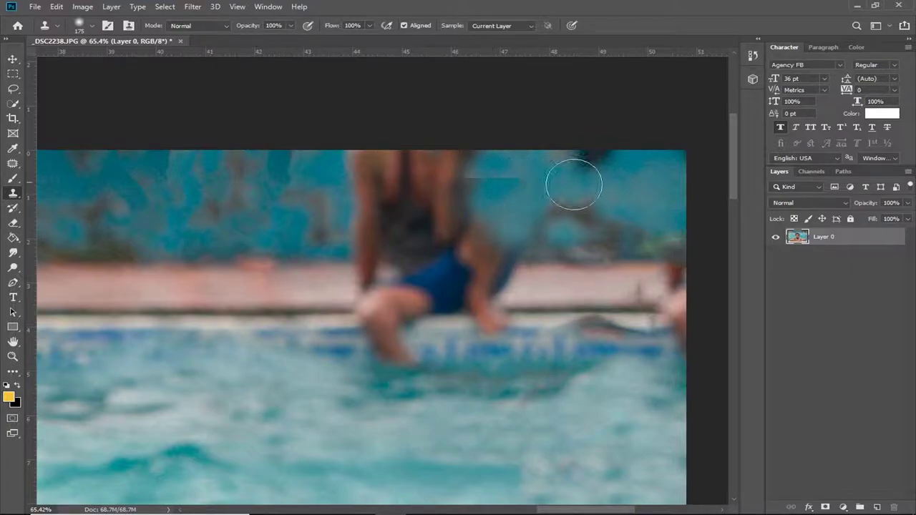
{"action": "left_click", "coordinate": [649, 180], "text": "alt"}
{"action": "left_click_drag", "start_coordinate": [465, 182], "coordinate": [482, 164]}
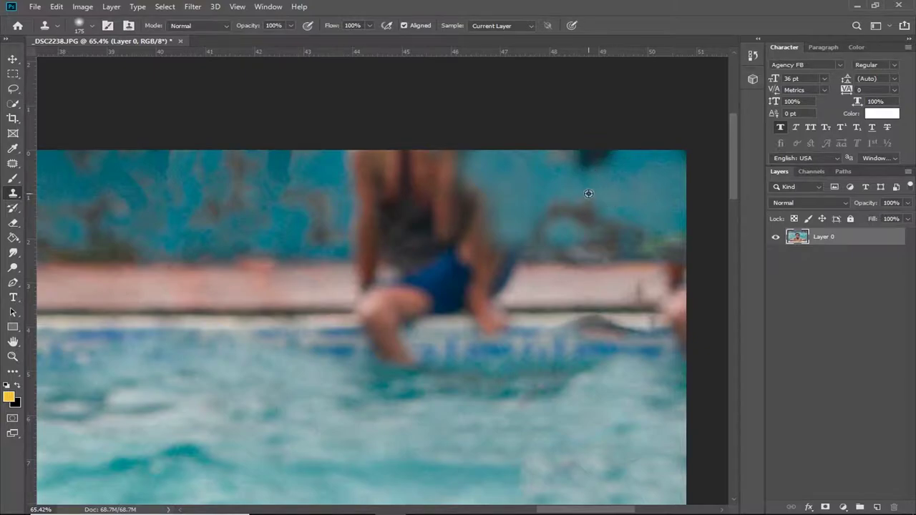
{"action": "mouse_move", "coordinate": [454, 171]}
{"action": "left_mouse_down"}
{"action": "mouse_move", "coordinate": [433, 159]}
{"action": "mouse_move", "coordinate": [357, 157]}
{"action": "left_mouse_up"}
Resample wall texture to clone over the top, left and right sides of the person's hair.
{"action": "left_click", "coordinate": [511, 166], "text": "alt"}
{"action": "left_click", "coordinate": [291, 218], "text": "alt"}
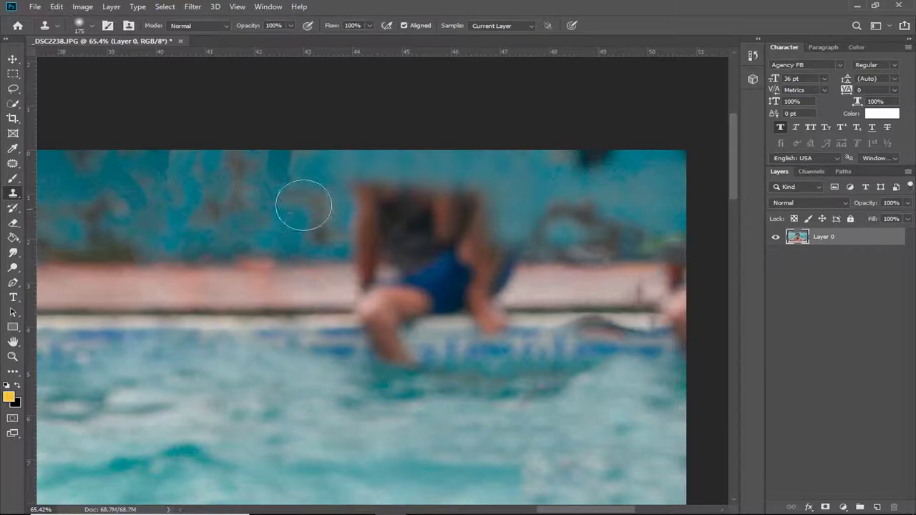
{"action": "left_click_drag", "start_coordinate": [345, 191], "coordinate": [354, 221]}
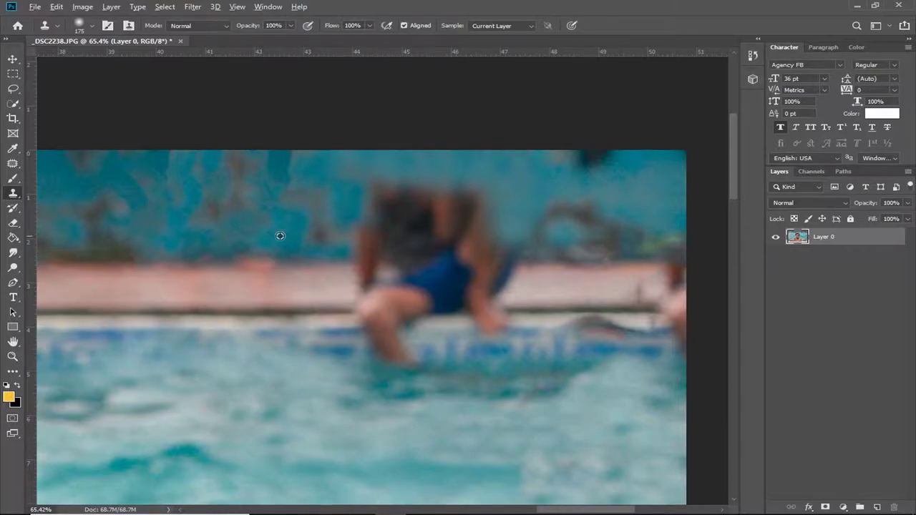
{"action": "left_click", "coordinate": [661, 187], "text": "alt"}
{"action": "mouse_move", "coordinate": [508, 229]}
{"action": "left_mouse_down"}
{"action": "mouse_move", "coordinate": [493, 239]}
{"action": "mouse_move", "coordinate": [484, 227]}
{"action": "left_mouse_up"}
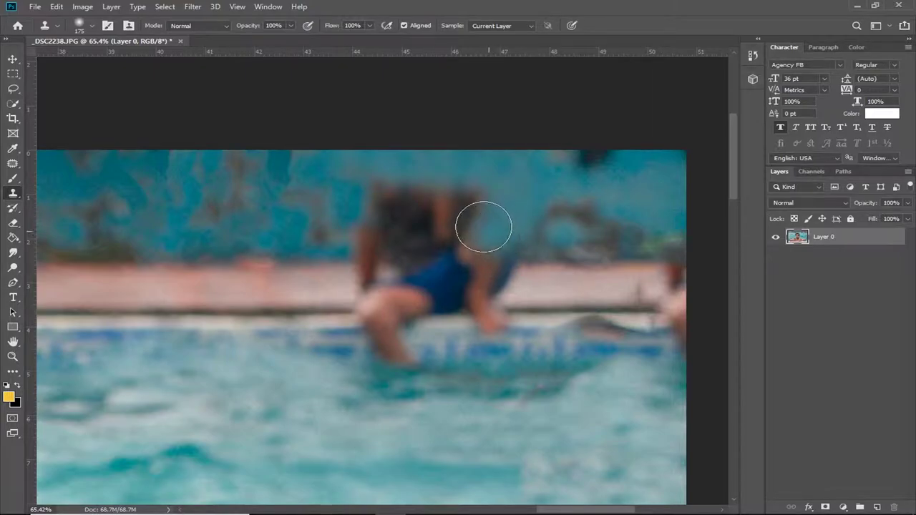
{"action": "left_click", "coordinate": [648, 199], "text": "alt"}
{"action": "left_click_drag", "start_coordinate": [501, 189], "coordinate": [422, 197]}
{"action": "key", "text": "bracketleft"}
{"action": "key", "text": "bracketleft"}
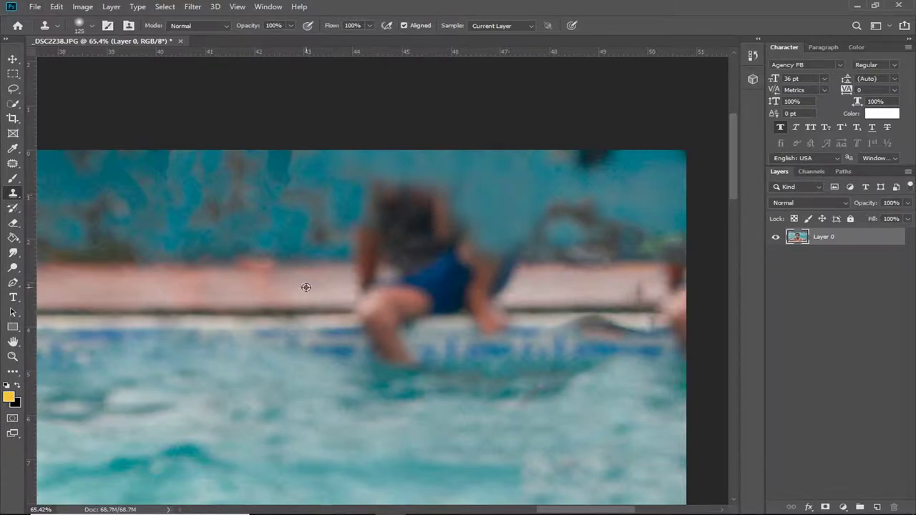
Clone ledge texture over the swimsuit, arm, knee, and pink remnants at the right pool edge.
{"action": "left_click", "coordinate": [307, 287], "text": "alt"}
{"action": "left_click_drag", "start_coordinate": [361, 280], "coordinate": [444, 282]}
{"action": "left_click", "coordinate": [314, 308], "text": "alt"}
{"action": "mouse_move", "coordinate": [358, 309]}
{"action": "left_mouse_down"}
{"action": "mouse_move", "coordinate": [471, 311]}
{"action": "mouse_move", "coordinate": [446, 286]}
{"action": "mouse_move", "coordinate": [439, 306]}
{"action": "left_mouse_up"}
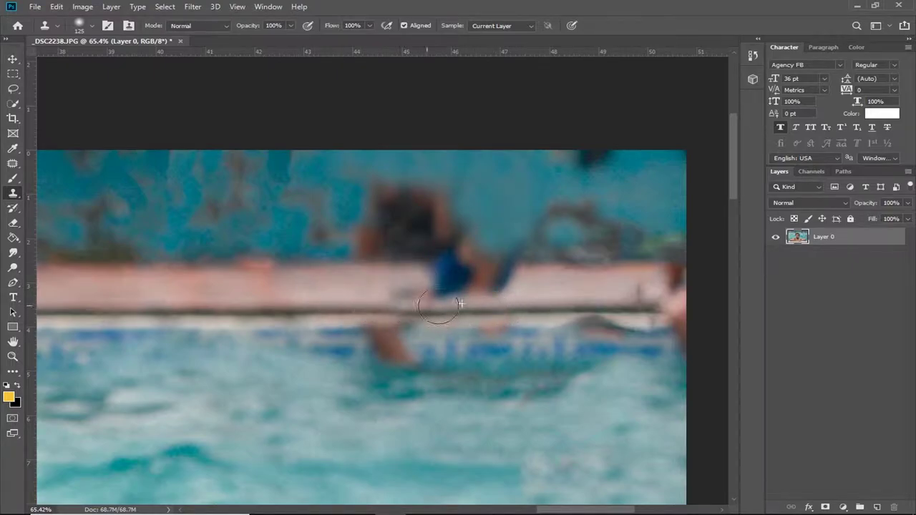
{"action": "left_click_drag", "start_coordinate": [603, 285], "coordinate": [695, 280]}
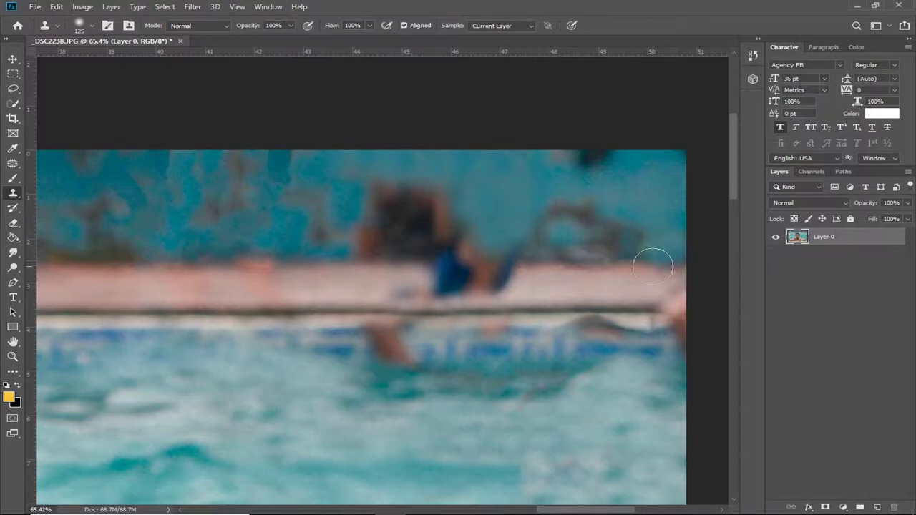
{"action": "left_click_drag", "start_coordinate": [593, 340], "coordinate": [672, 301]}
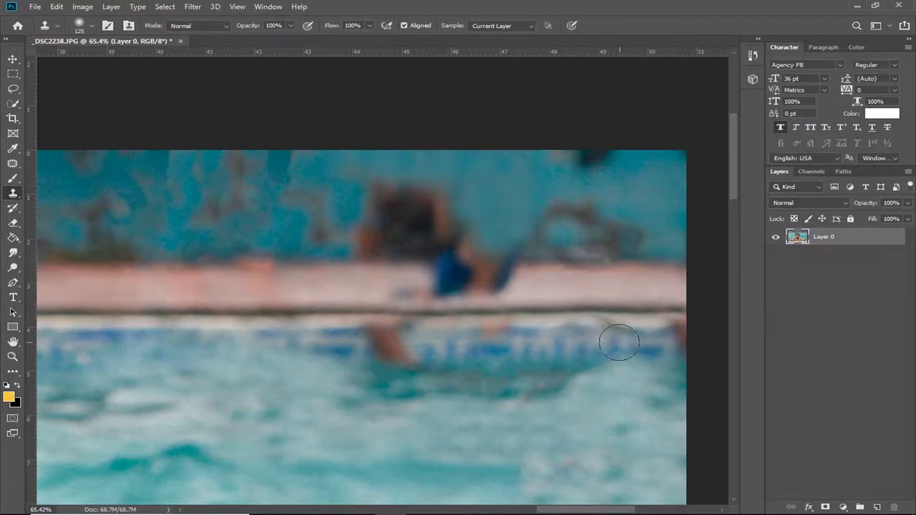
Remove the remaining swimsuit and arm traces, and paint blue wall over the dark head.
{"action": "mouse_move", "coordinate": [429, 277]}
{"action": "left_mouse_down"}
{"action": "mouse_move", "coordinate": [508, 281]}
{"action": "mouse_move", "coordinate": [515, 247]}
{"action": "left_mouse_up"}
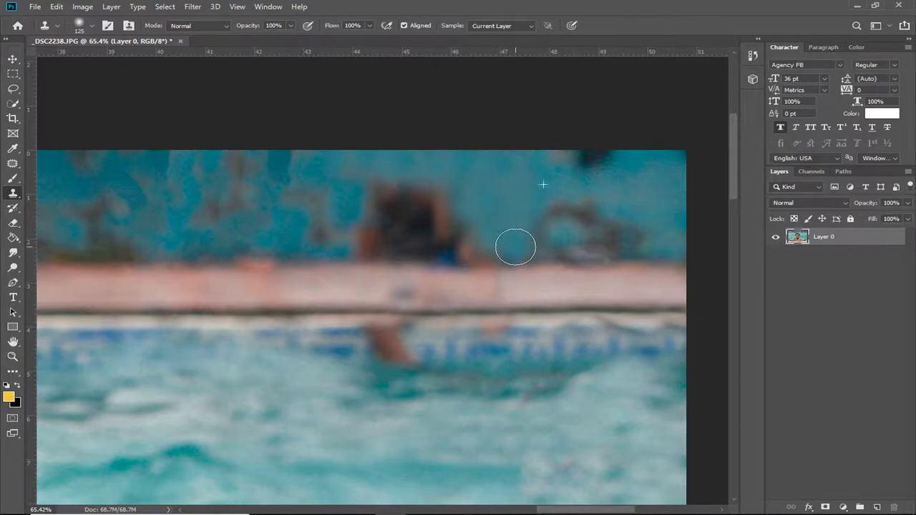
{"action": "left_click", "coordinate": [498, 180], "text": "alt"}
{"action": "mouse_move", "coordinate": [386, 186]}
{"action": "left_mouse_down"}
{"action": "mouse_move", "coordinate": [453, 202]}
{"action": "mouse_move", "coordinate": [441, 239]}
{"action": "mouse_move", "coordinate": [405, 239]}
{"action": "mouse_move", "coordinate": [428, 220]}
{"action": "left_mouse_up"}
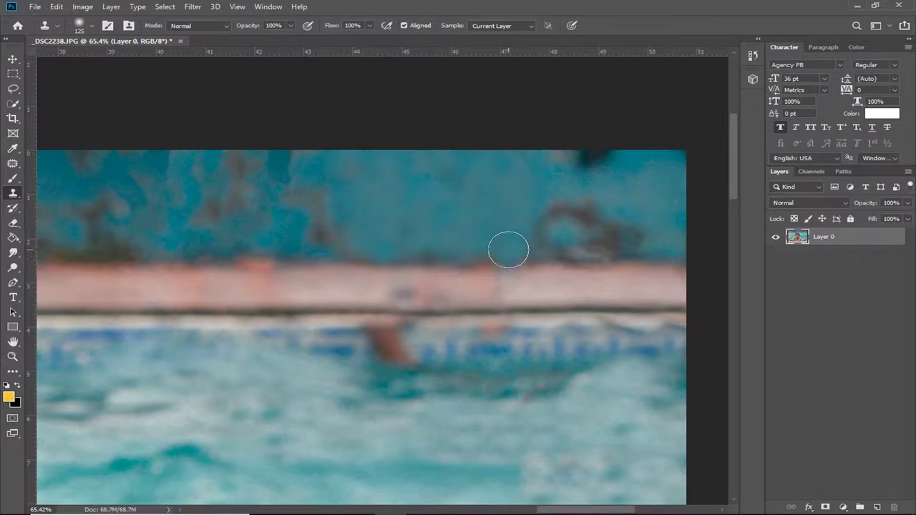
{"action": "scroll", "coordinate": [403, 331], "scroll_direction": "down", "scroll_amount": 1}
Clone the tile band and water over the swimmer behind the man's hair, then heal a dark spot.
{"action": "scroll", "coordinate": [470, 337], "scroll_direction": "down", "scroll_amount": 2}
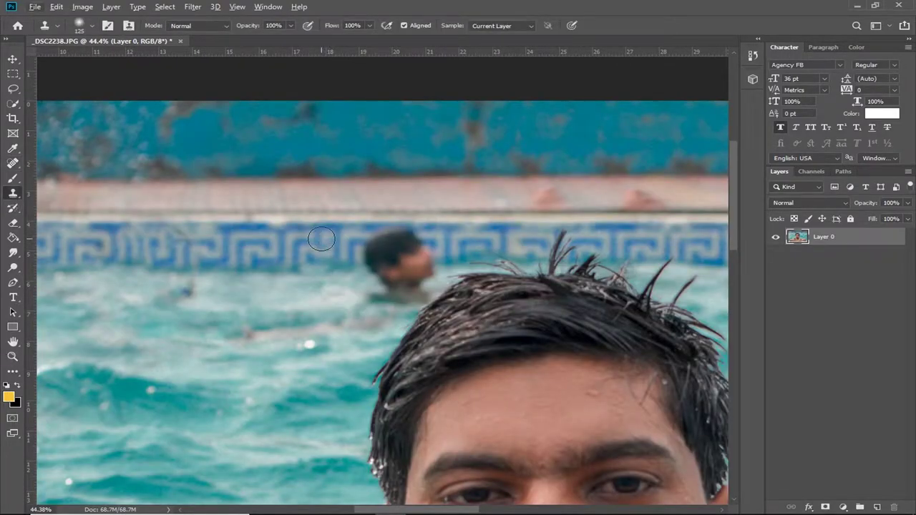
{"action": "left_click", "coordinate": [321, 239], "text": "alt"}
{"action": "mouse_move", "coordinate": [380, 238]}
{"action": "left_mouse_down"}
{"action": "mouse_move", "coordinate": [409, 241]}
{"action": "mouse_move", "coordinate": [377, 255]}
{"action": "mouse_move", "coordinate": [332, 256]}
{"action": "mouse_move", "coordinate": [361, 249]}
{"action": "left_mouse_up"}
{"action": "left_click", "coordinate": [332, 256], "text": "alt"}
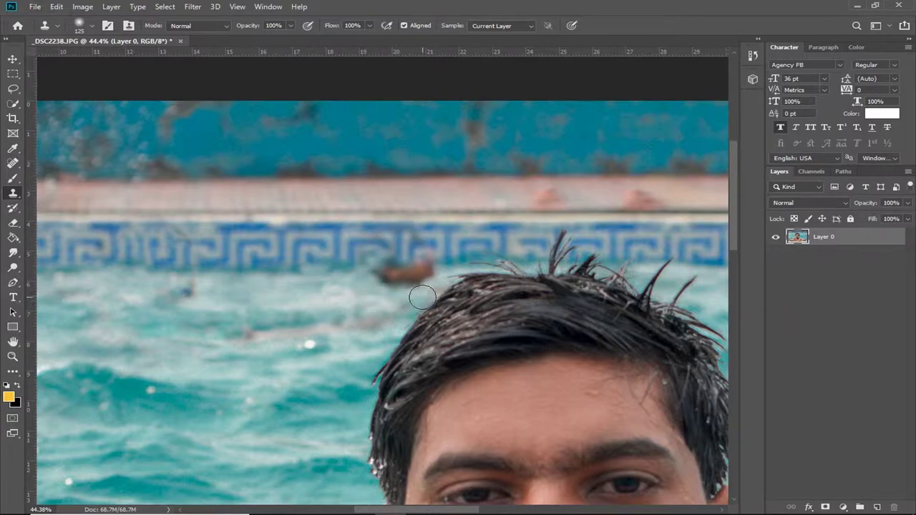
{"action": "left_click_drag", "start_coordinate": [426, 285], "coordinate": [391, 282]}
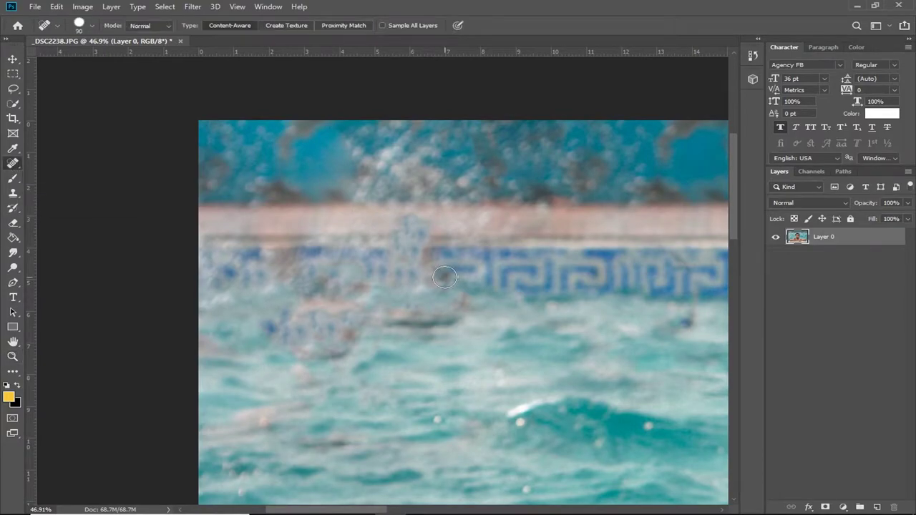
{"action": "left_click", "coordinate": [687, 323]}
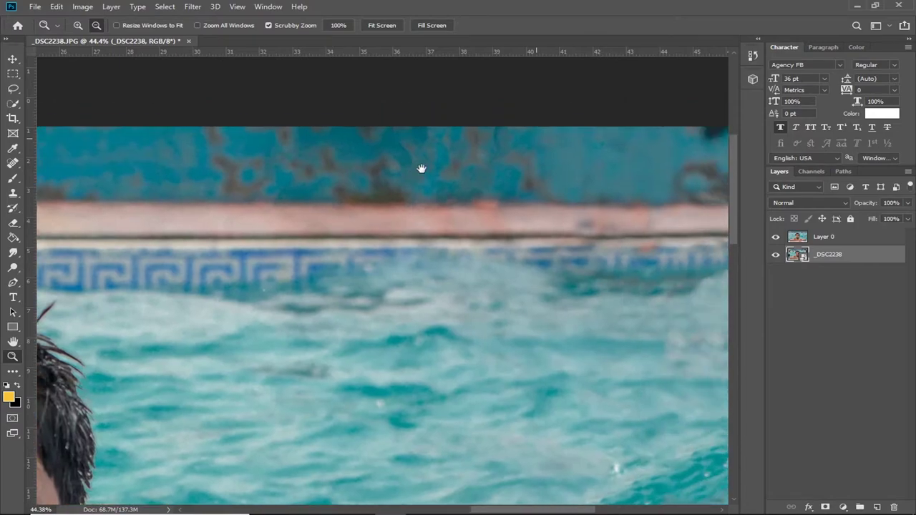
Select the Spot Healing Brush and enlarge its brush size.
{"action": "scroll", "coordinate": [422, 168], "scroll_direction": "up", "scroll_amount": 3}
{"action": "key", "text": "j"}
{"action": "key", "text": "alt+bracketright"}
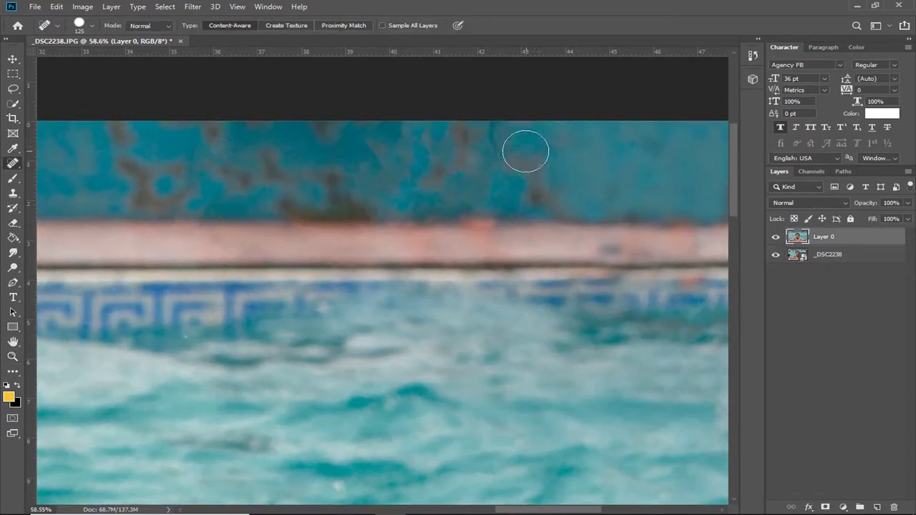
Zoom in on the pool ledge above the man's hair and select the Healing Brush.
{"action": "left_click", "coordinate": [13, 355]}
{"action": "left_click_drag", "start_coordinate": [446, 126], "coordinate": [450, 184]}
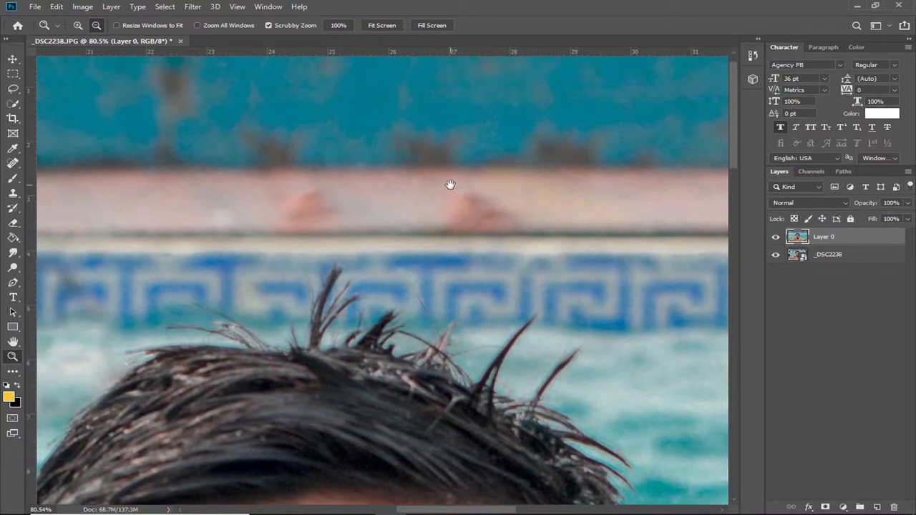
{"action": "left_click", "coordinate": [15, 164]}
{"action": "left_click", "coordinate": [67, 177]}
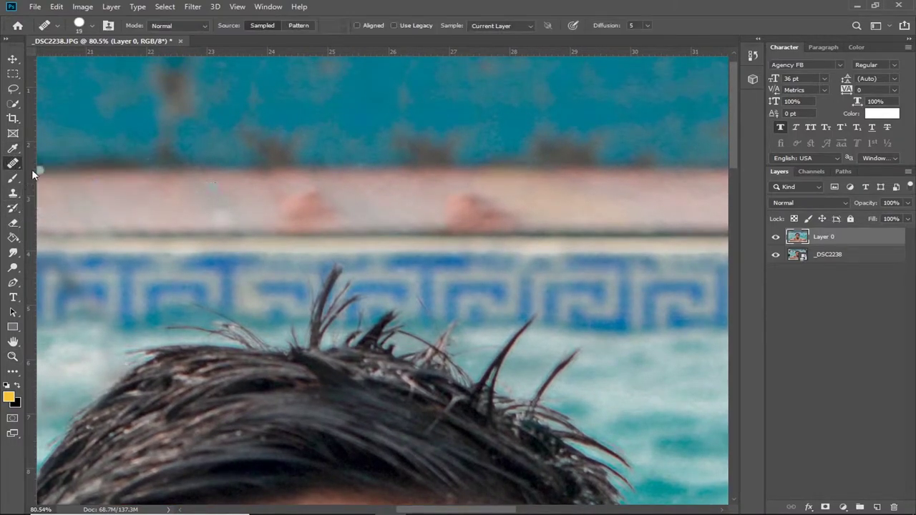
Patch the left and right pink blobs on the ledge with clean nearby ledge.
{"action": "left_click", "coordinate": [13, 164]}
{"action": "left_click", "coordinate": [78, 181]}
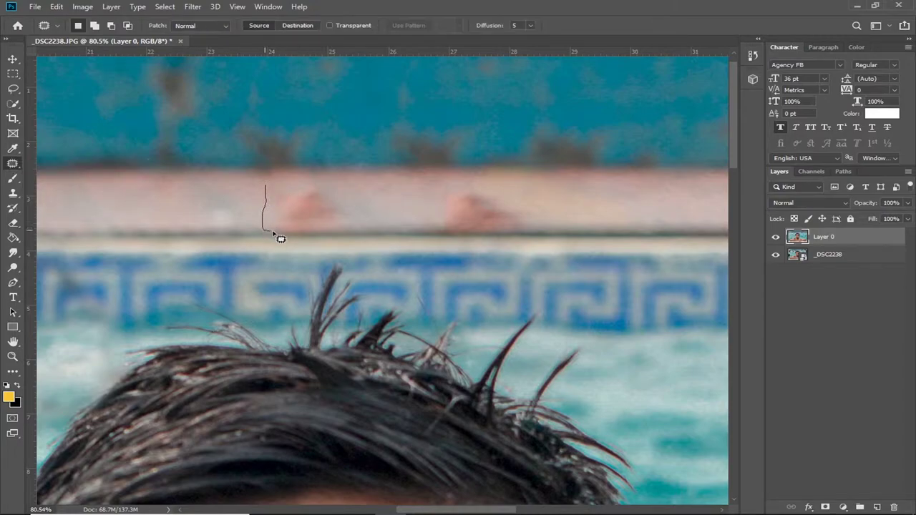
{"action": "left_click_drag", "start_coordinate": [364, 185], "coordinate": [356, 174]}
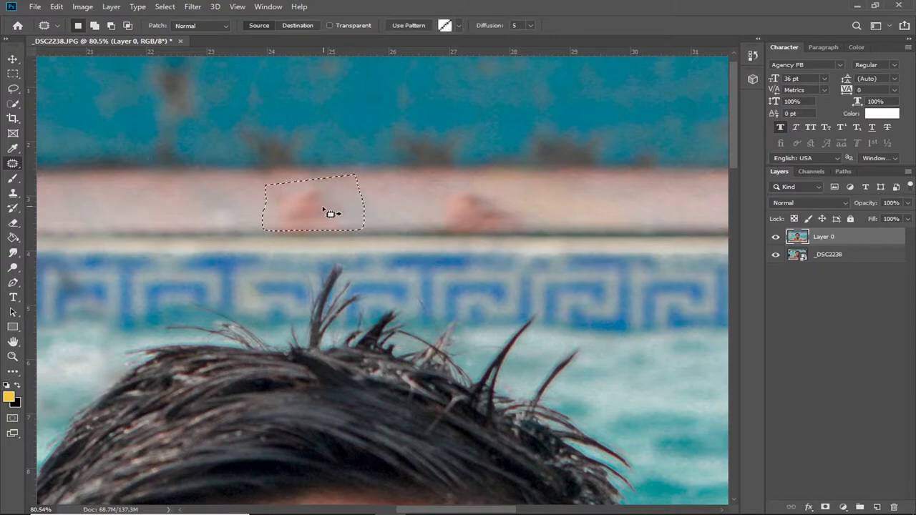
{"action": "left_click_drag", "start_coordinate": [331, 210], "coordinate": [164, 208]}
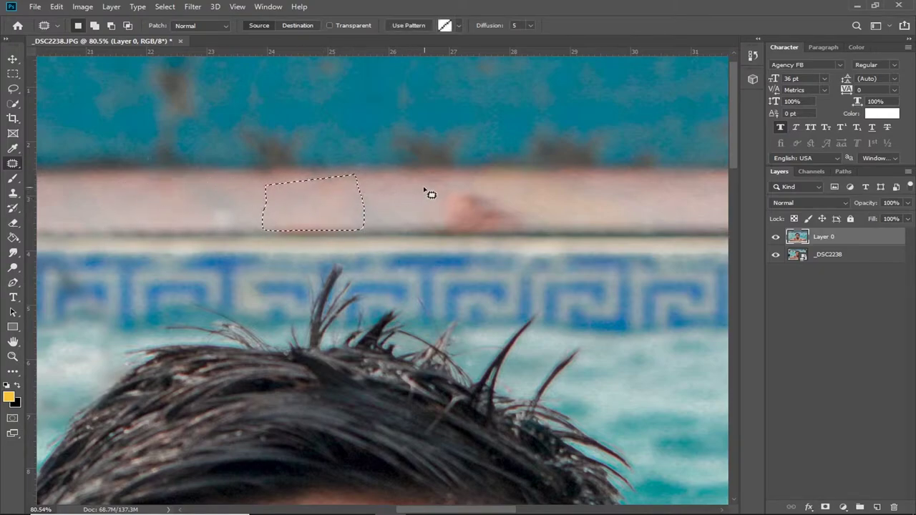
{"action": "left_click_drag", "start_coordinate": [428, 186], "coordinate": [433, 215]}
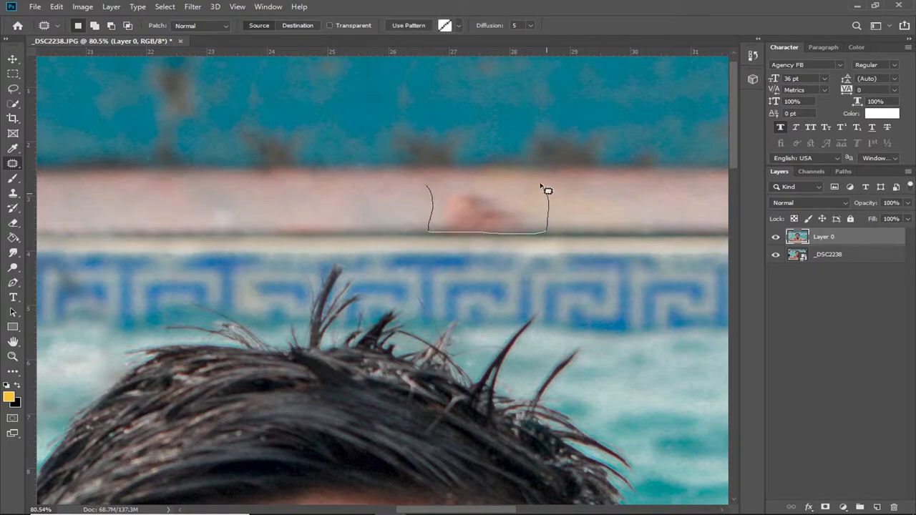
{"action": "left_click_drag", "start_coordinate": [509, 209], "coordinate": [685, 207]}
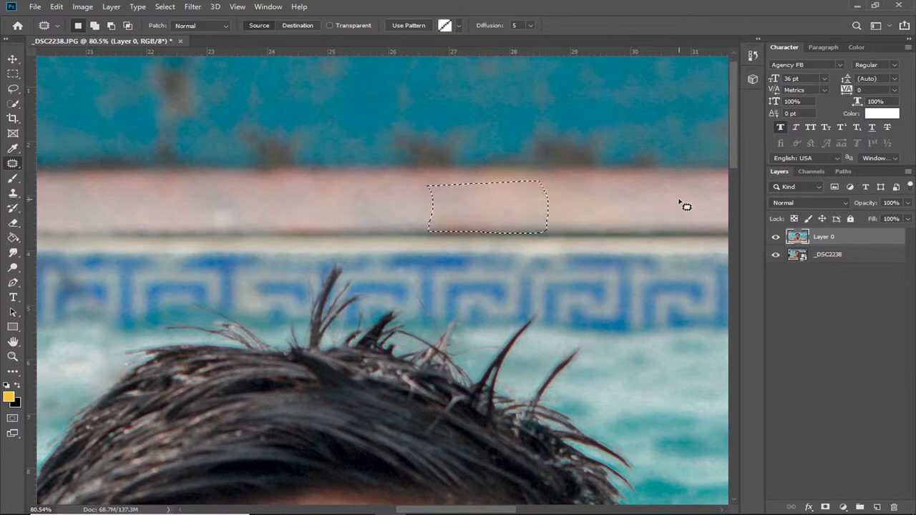